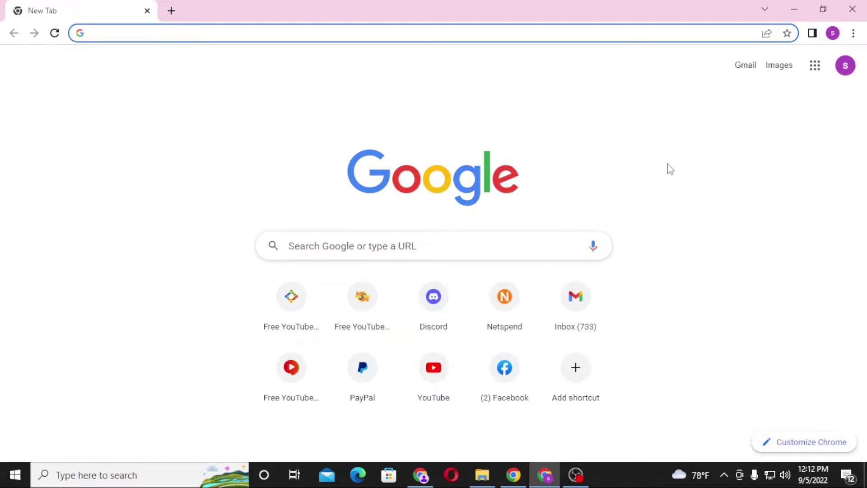
Navigate Chrome to facebook.com from the new tab page.
click(567, 33)
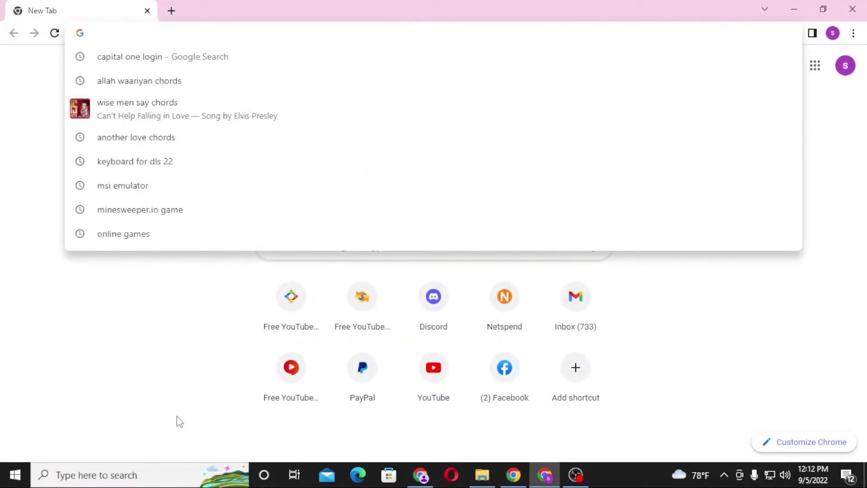
text(facebook.com)
key(Return)
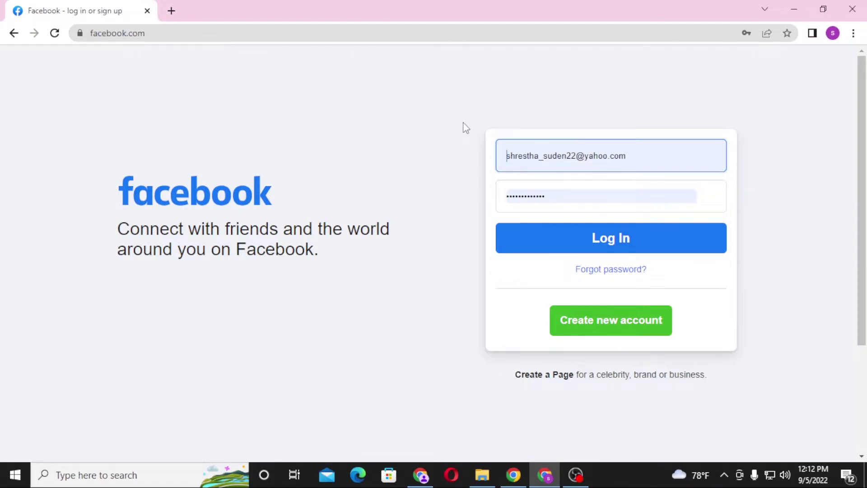
Log in to Facebook using the saved email and password.
click(710, 155)
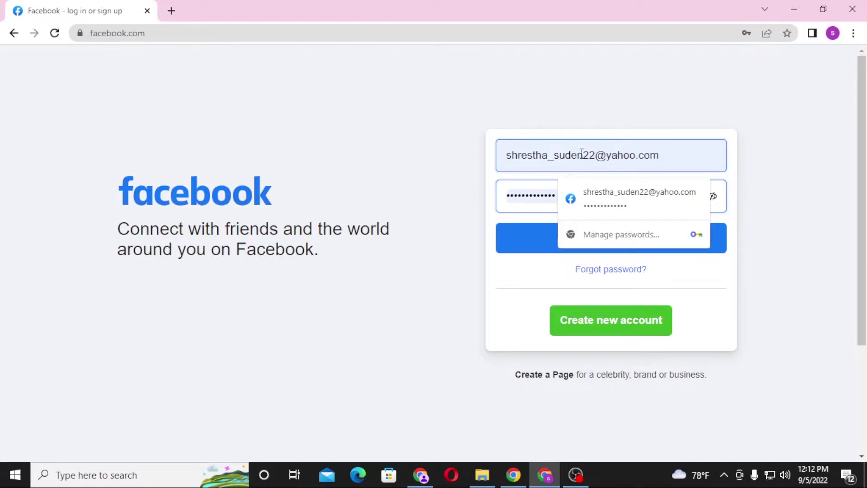
key(Tab)
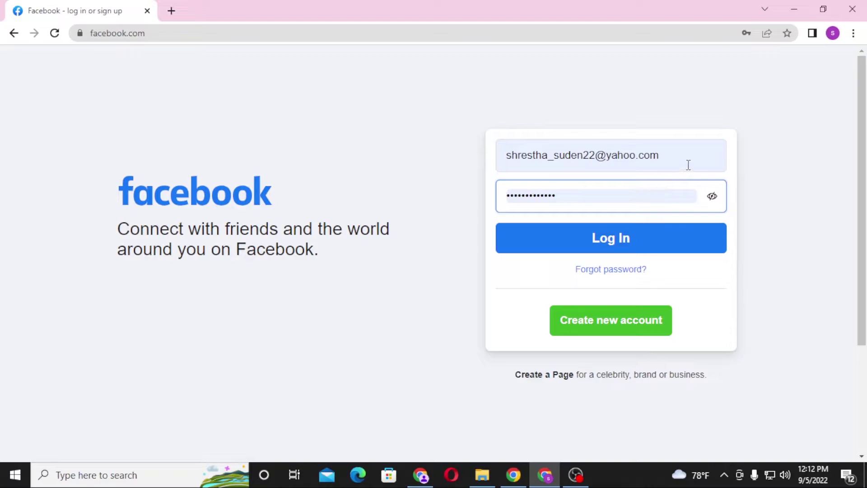
key(Escape)
click(593, 190)
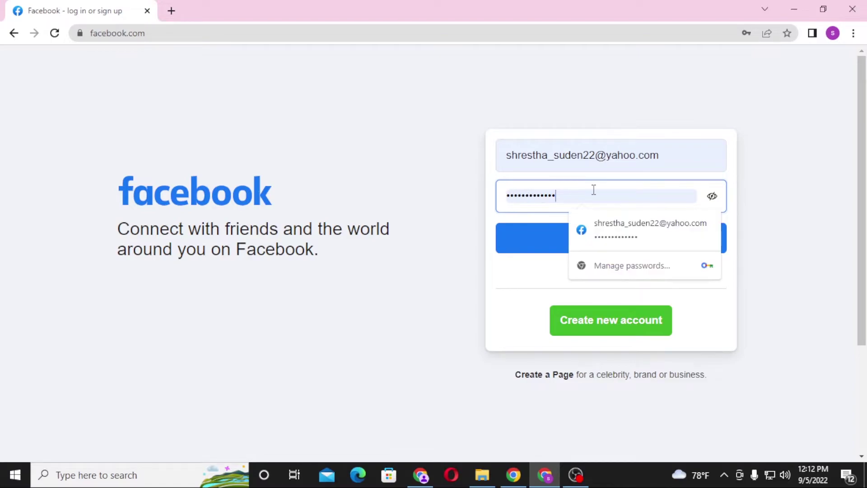
click(422, 179)
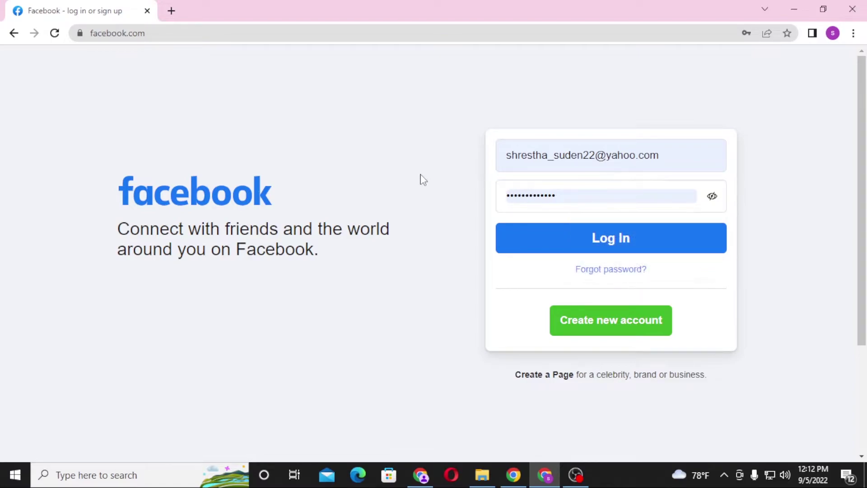
click(588, 239)
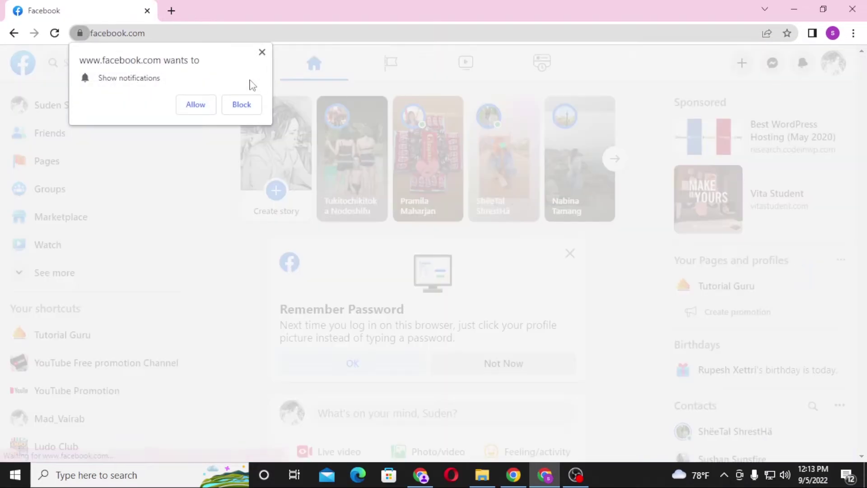
Dismiss the notifications prompt and the Remember Password dialog.
click(264, 53)
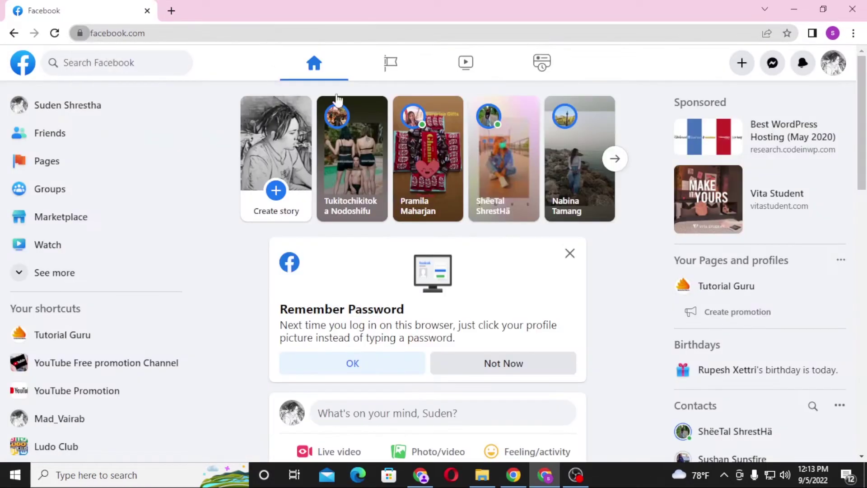
click(569, 253)
scroll(596, 266, down, 1)
scroll(615, 266, down, 2)
scroll(616, 266, up, 1)
scroll(615, 266, up, 1)
scroll(616, 266, down, 3)
scroll(616, 266, down, 4)
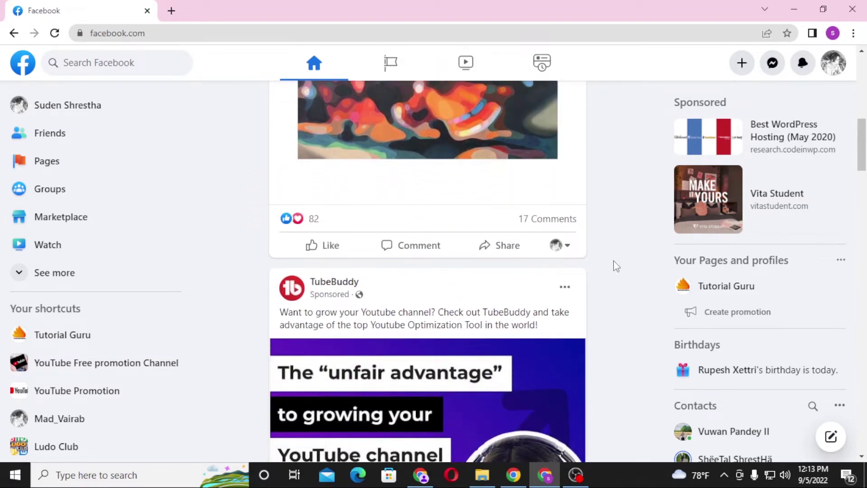
scroll(616, 265, down, 3)
scroll(615, 266, down, 3)
scroll(615, 265, down, 2)
scroll(615, 266, down, 1)
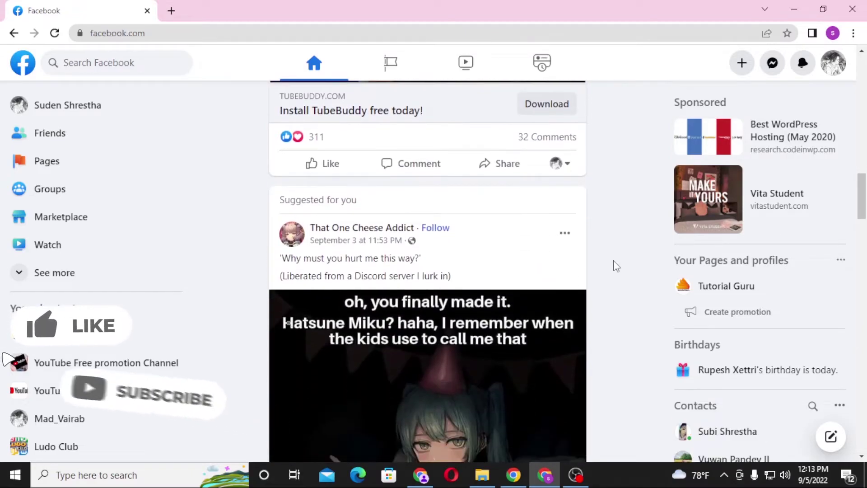
scroll(615, 265, down, 2)
scroll(615, 266, up, 1)
scroll(615, 266, up, 3)
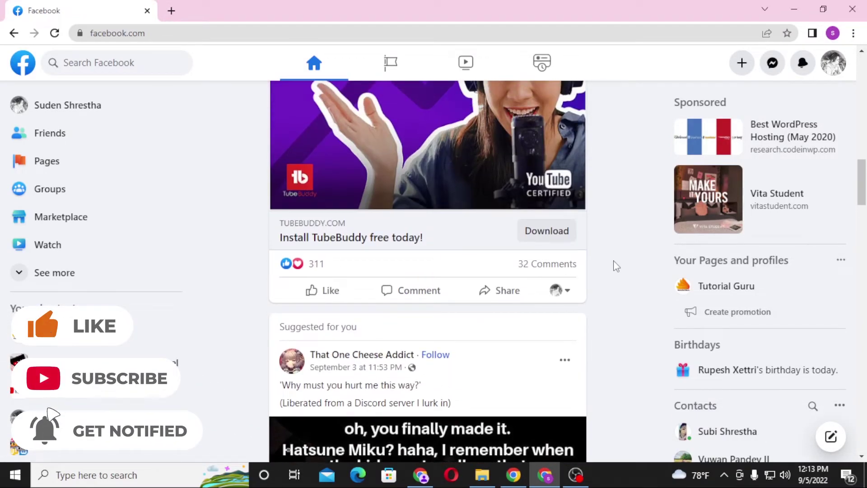